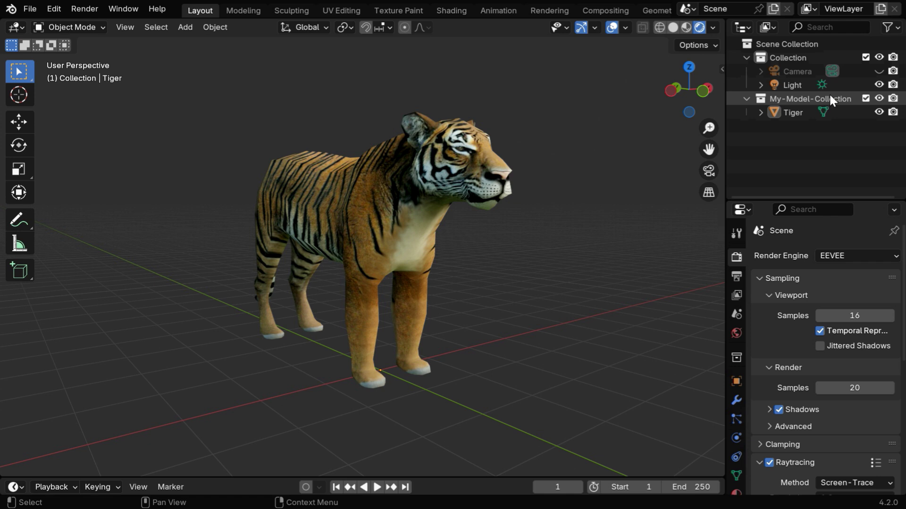
Hide the tiger model collection and turn the viewport into a Text Editor
{"action": "left_click", "coordinate": [879, 98]}
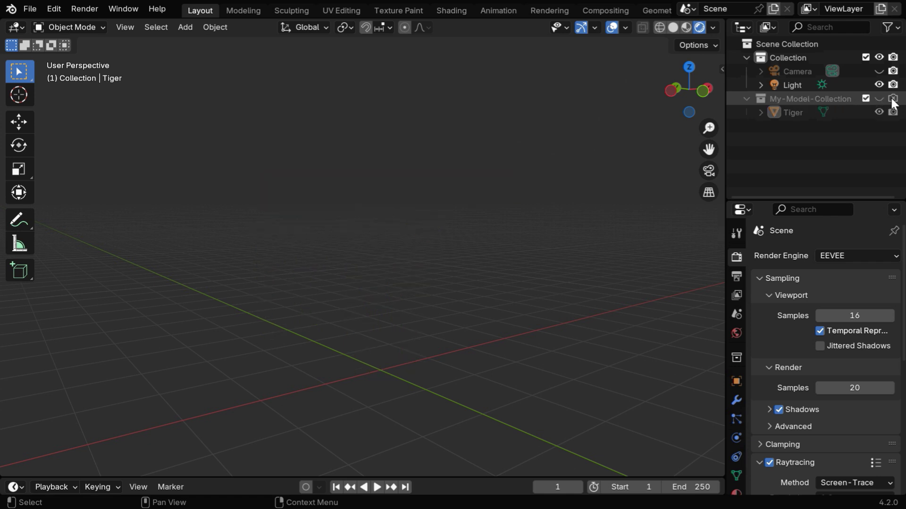
{"action": "left_click", "coordinate": [21, 27]}
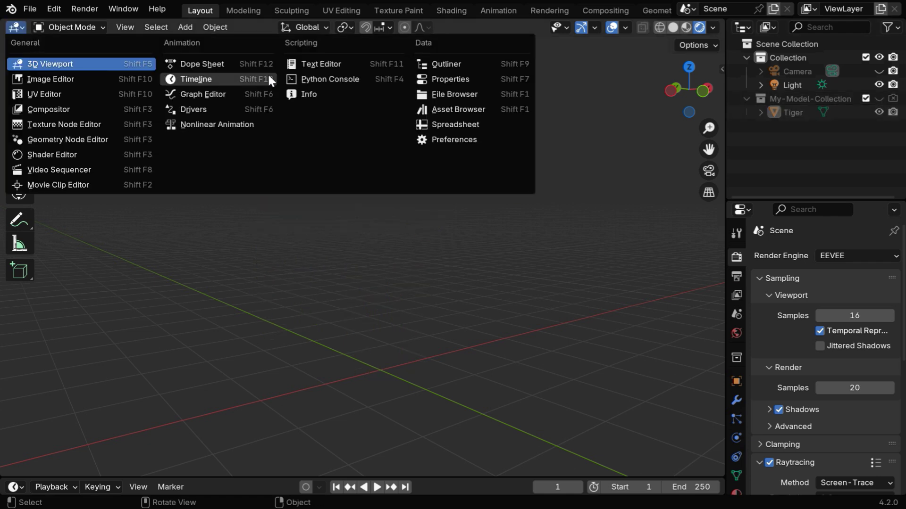
{"action": "left_click", "coordinate": [316, 64]}
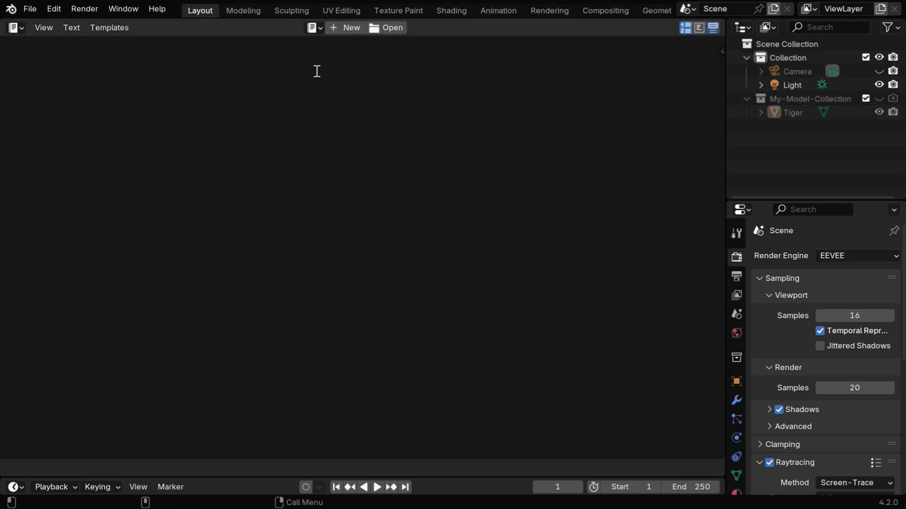
Create a new text with the pip script installing pandas and openpyxl, run it, and close the console
{"action": "left_click", "coordinate": [342, 27]}
{"action": "type", "text": "import os import sys import subprocess  environ_copy = dict(os.environ) environ_copy[\"PYTHONNOUSERSITE\"] = \"1\"  subprocess.run([sys.executable, \"-m\", \"pip\", \"install\", \"pandas\"], check=True, env=environ_copy) subprocess.run([sys.executable, \"-m\", \"pip\", \"install\", \"openpyxl\"], check=True, env=environ_copy)"}
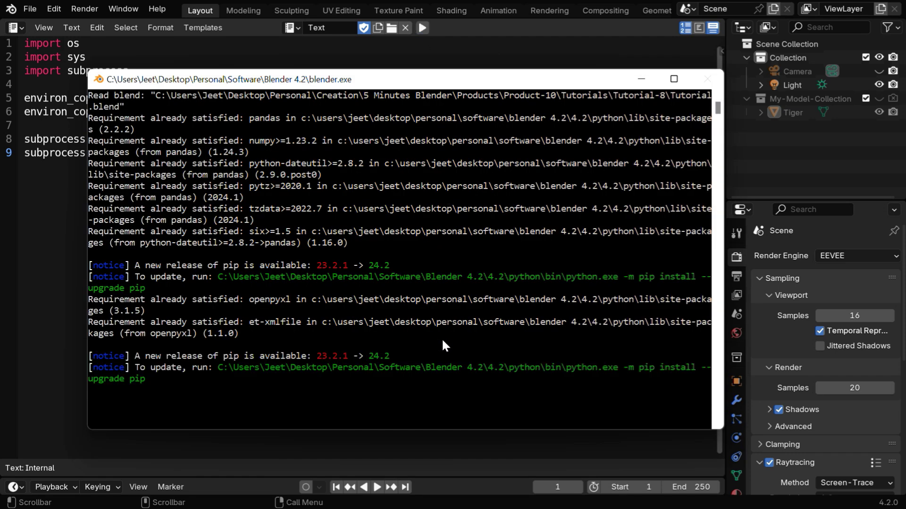
{"action": "key", "text": "alt+Tab"}
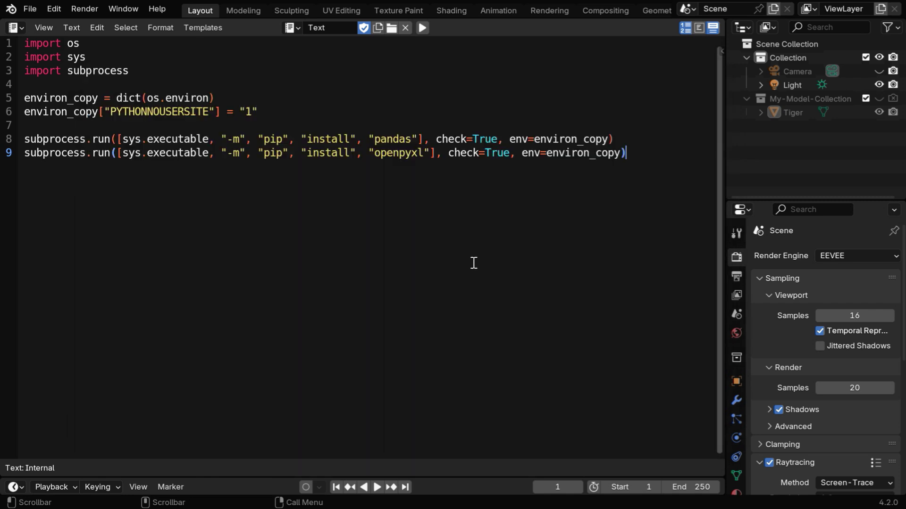
Replace the installer code with the 826-line data-comparison script and scroll to its Database.xlsx settings
{"action": "left_click_drag", "start_coordinate": [623, 153], "coordinate": [25, 44]}
{"action": "key", "text": "Delete"}
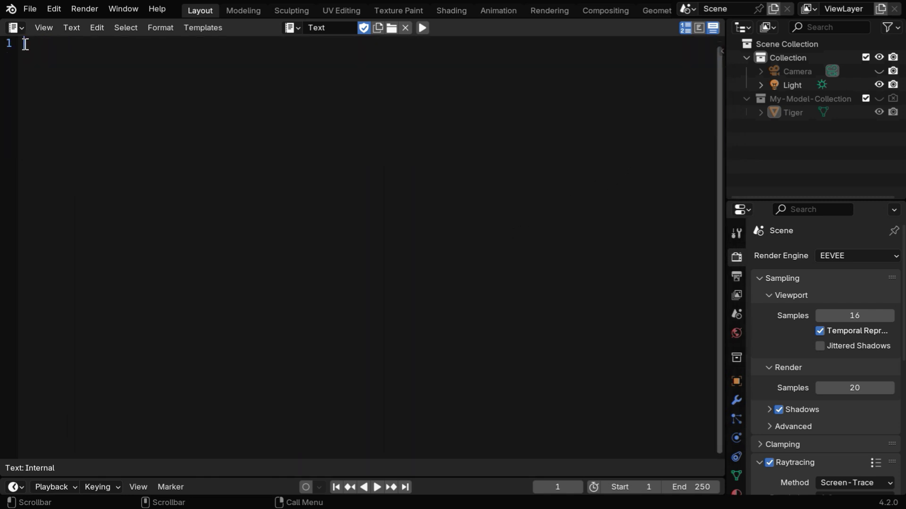
{"action": "key", "text": "ctrl+v"}
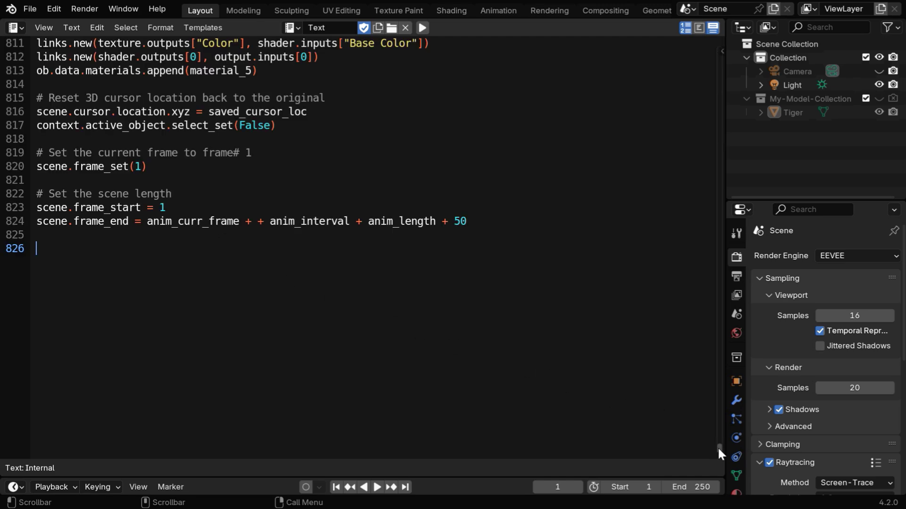
{"action": "left_click_drag", "start_coordinate": [717, 447], "coordinate": [706, 55]}
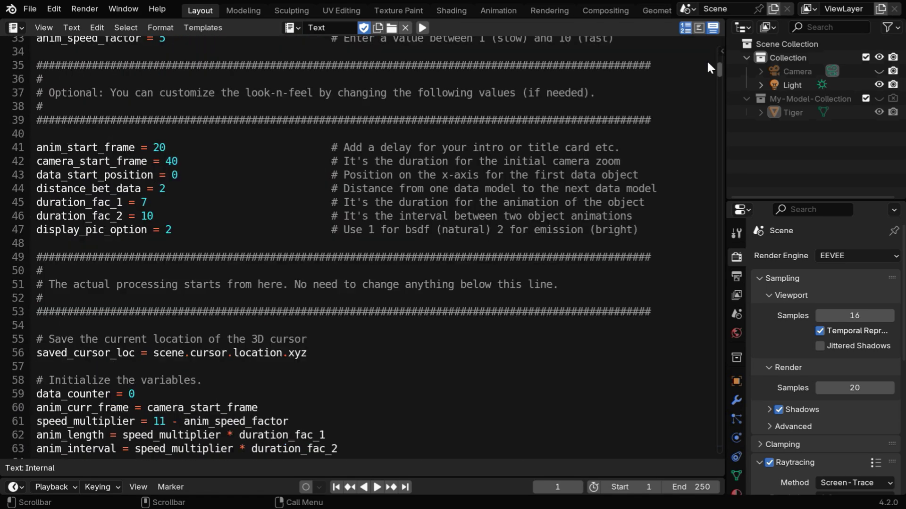
{"action": "scroll", "coordinate": [546, 320], "scroll_direction": "up", "scroll_amount": 10}
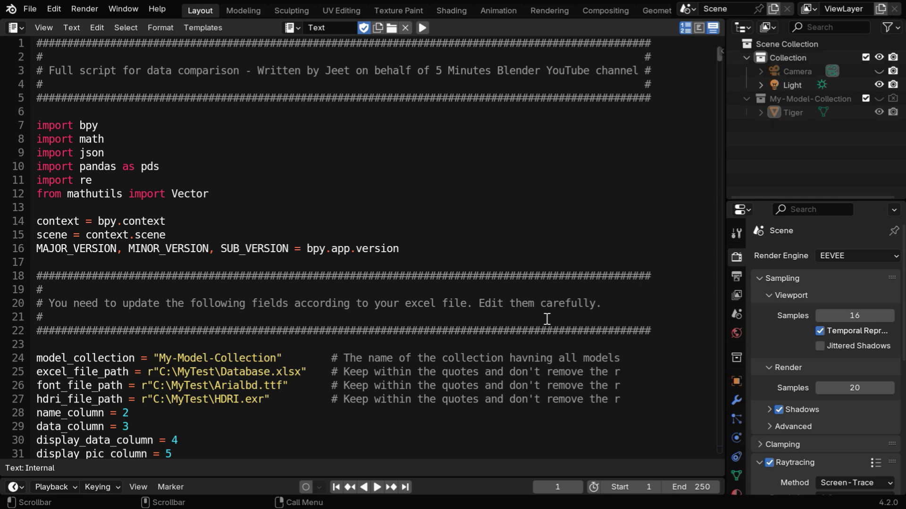
{"action": "scroll", "coordinate": [546, 320], "scroll_direction": "down", "scroll_amount": 5}
{"action": "scroll", "coordinate": [546, 319], "scroll_direction": "down", "scroll_amount": 2}
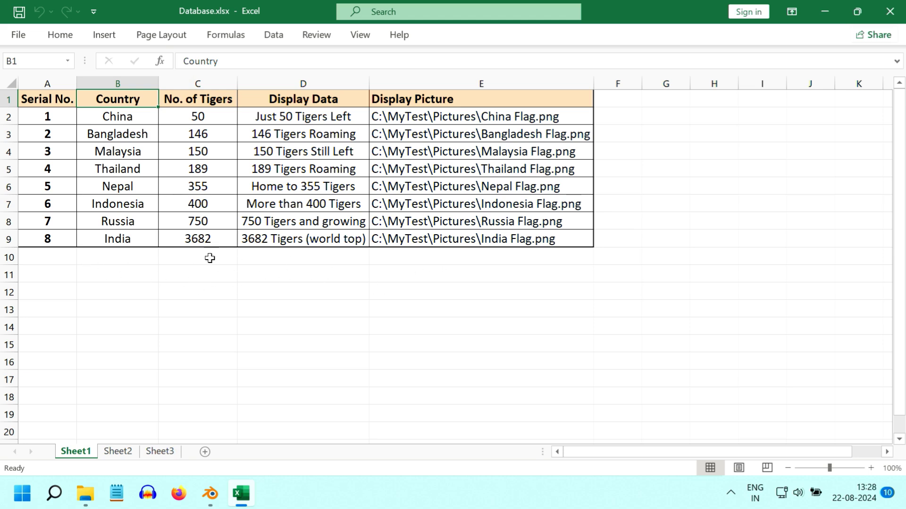
Save the tiger table to the Desktop as Database.csv in CSV (Comma delimited) format, keeping the active sheet
{"action": "left_click", "coordinate": [20, 36]}
{"action": "left_click", "coordinate": [47, 227]}
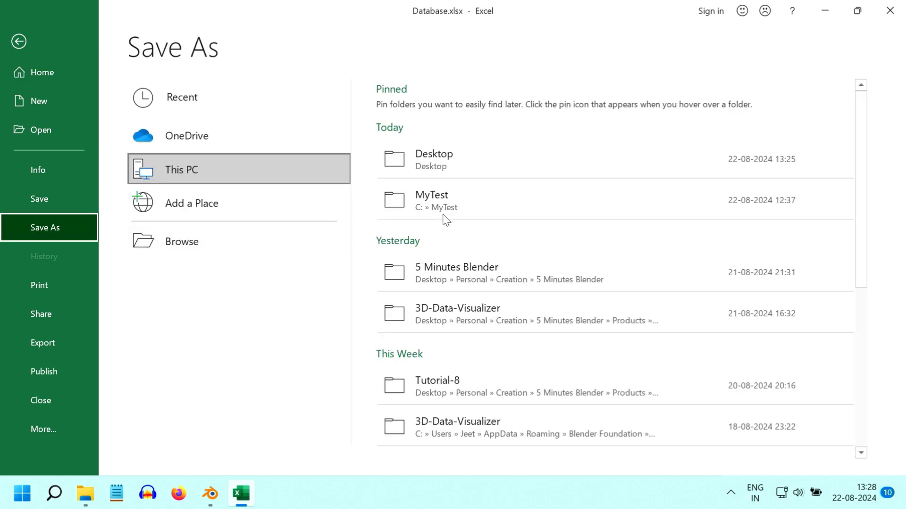
{"action": "left_click", "coordinate": [467, 163]}
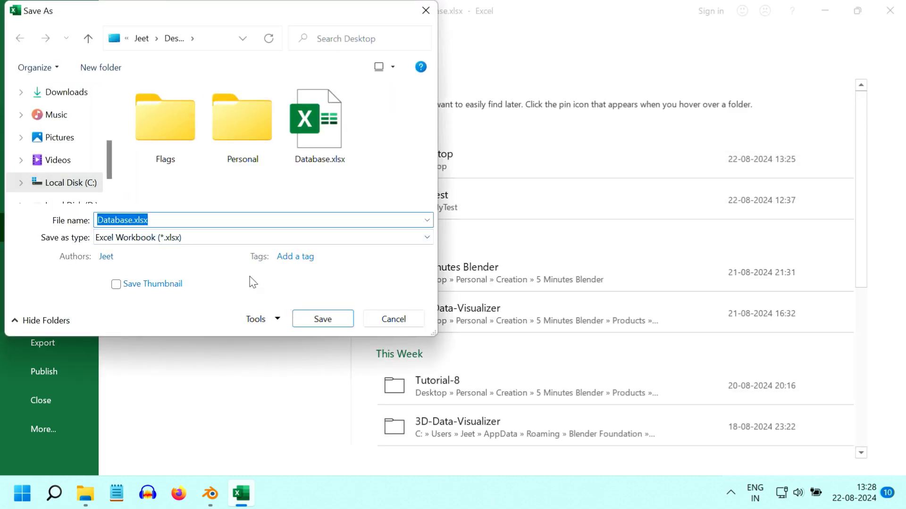
{"action": "left_click", "coordinate": [217, 238]}
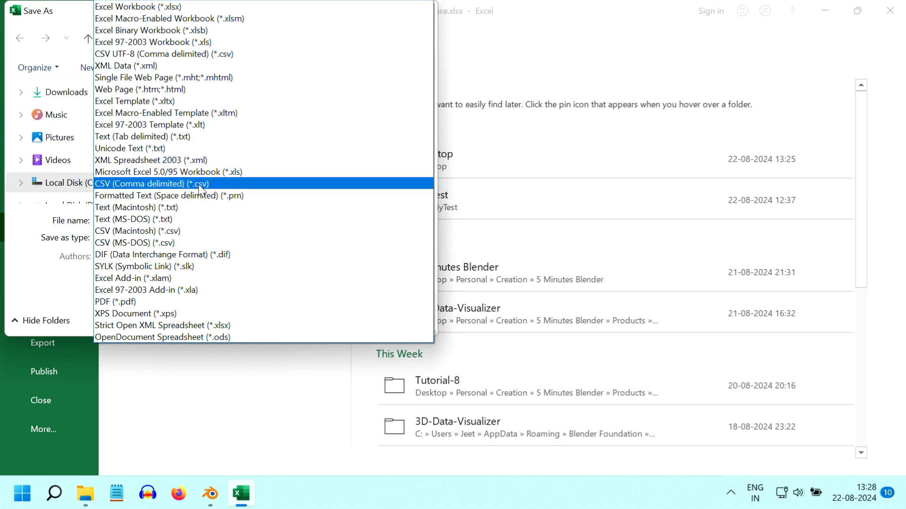
{"action": "left_click", "coordinate": [214, 185]}
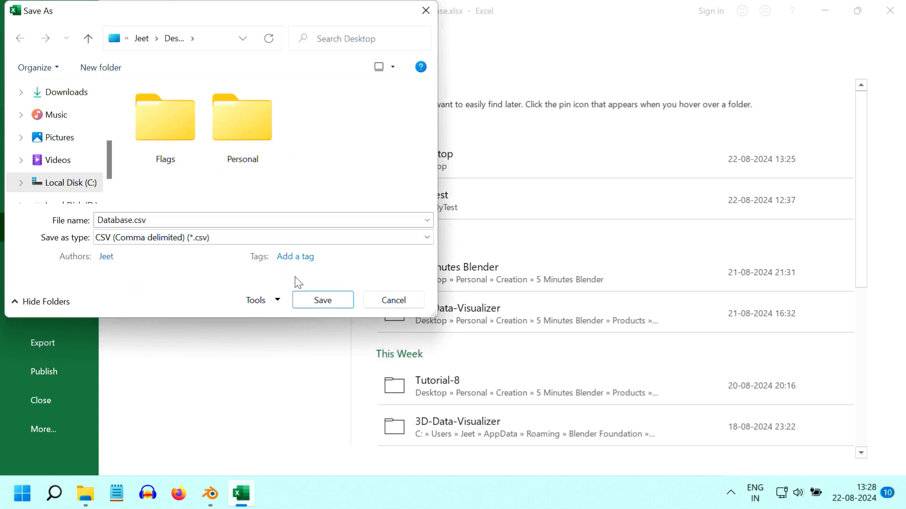
{"action": "left_click", "coordinate": [322, 300]}
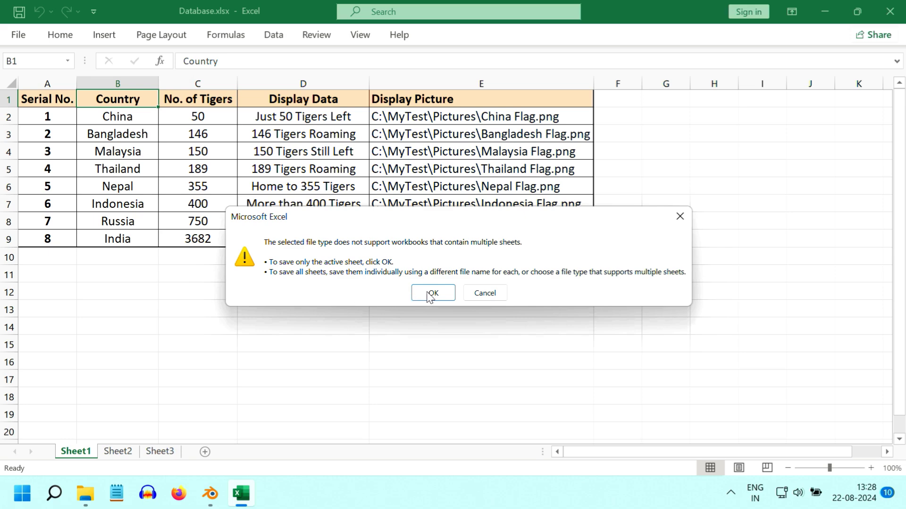
{"action": "left_click", "coordinate": [432, 293]}
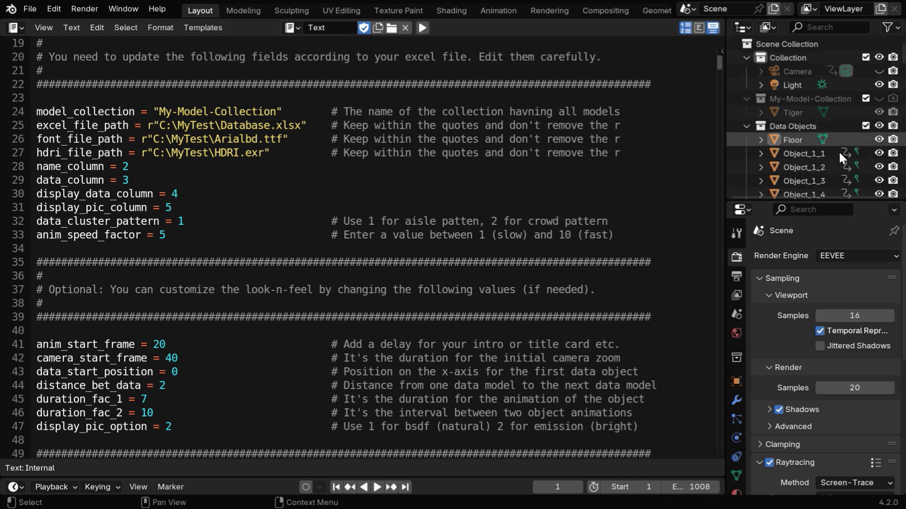
Scroll the Outliner to check the new Data Objects collection with Floor and Object_1_1 onward
{"action": "scroll", "coordinate": [839, 151], "scroll_direction": "down", "scroll_amount": 3}
{"action": "scroll", "coordinate": [837, 145], "scroll_direction": "up", "scroll_amount": 3}
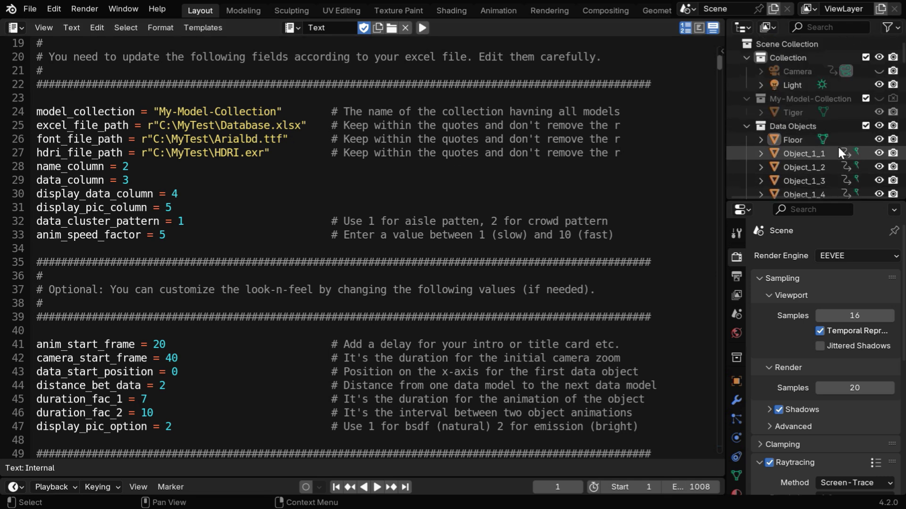
Return to the 3D Viewport, look through the camera, and jump to end frame 1008
{"action": "left_click", "coordinate": [15, 27]}
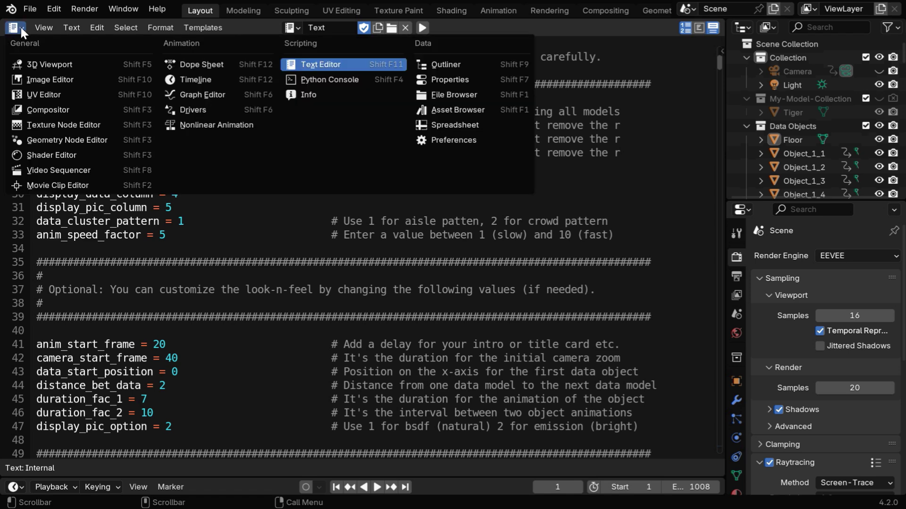
{"action": "left_click", "coordinate": [37, 65]}
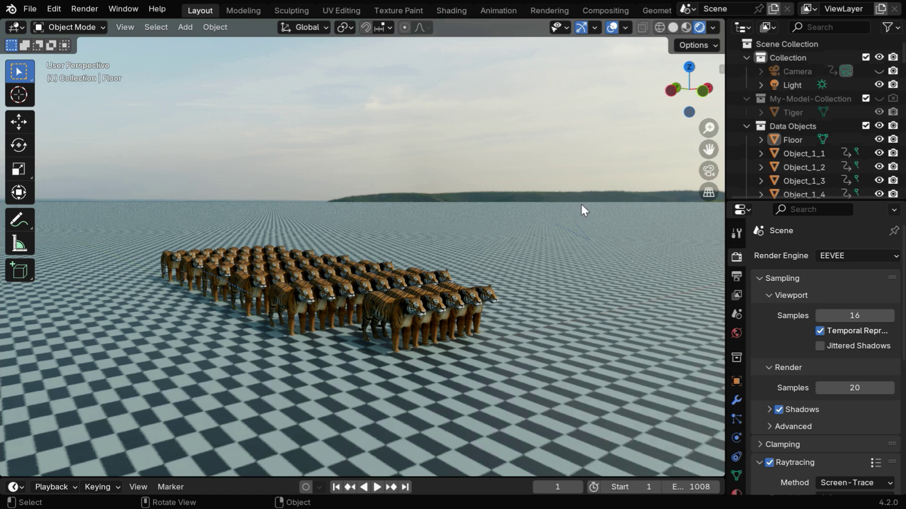
{"action": "left_click", "coordinate": [708, 171]}
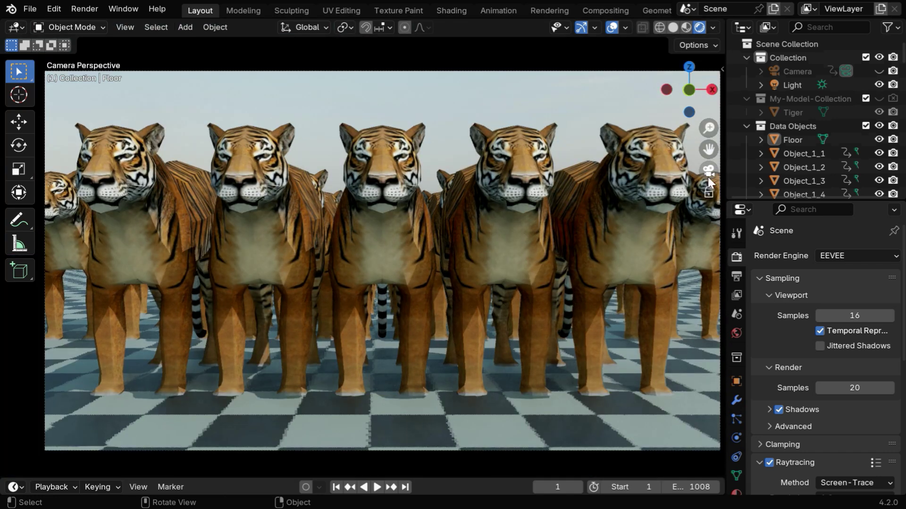
{"action": "left_click", "coordinate": [405, 487]}
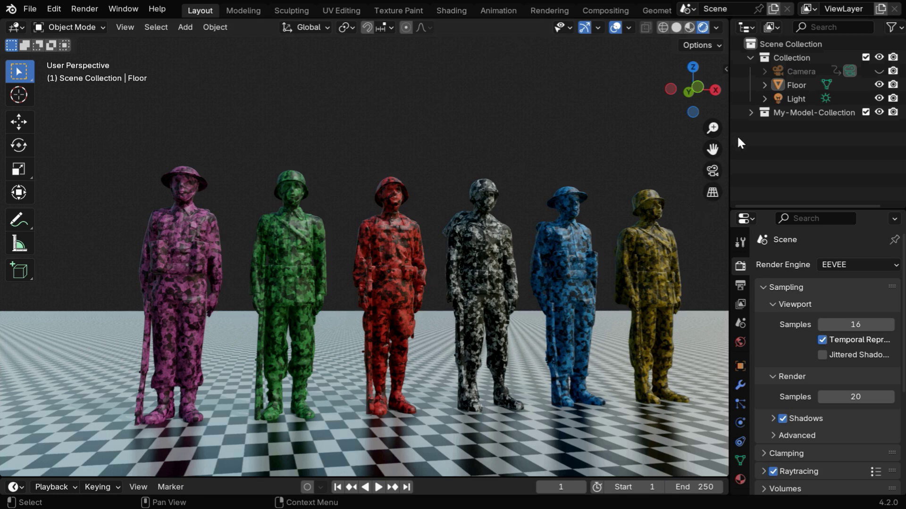
Hide My-Model-Collection's six soldiers in the viewport and renders, then view through the camera
{"action": "left_click", "coordinate": [750, 112]}
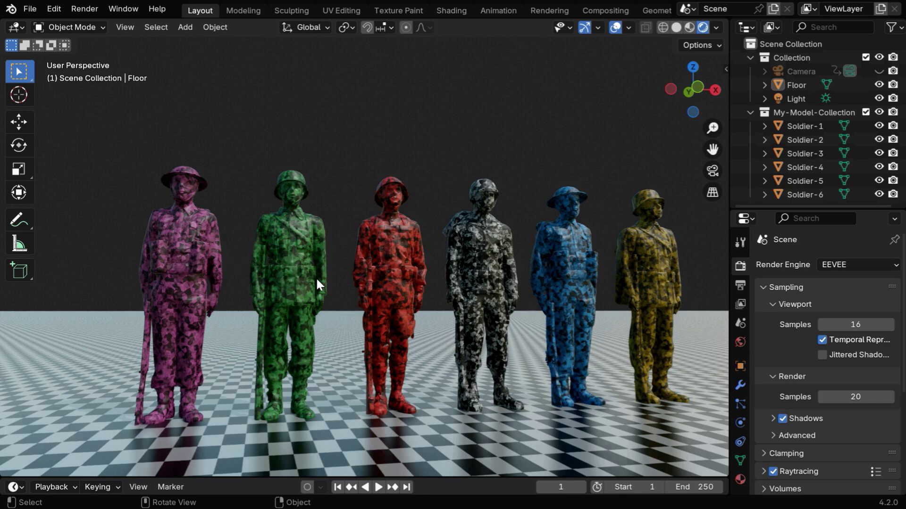
{"action": "left_click", "coordinate": [879, 112]}
{"action": "left_click", "coordinate": [750, 113]}
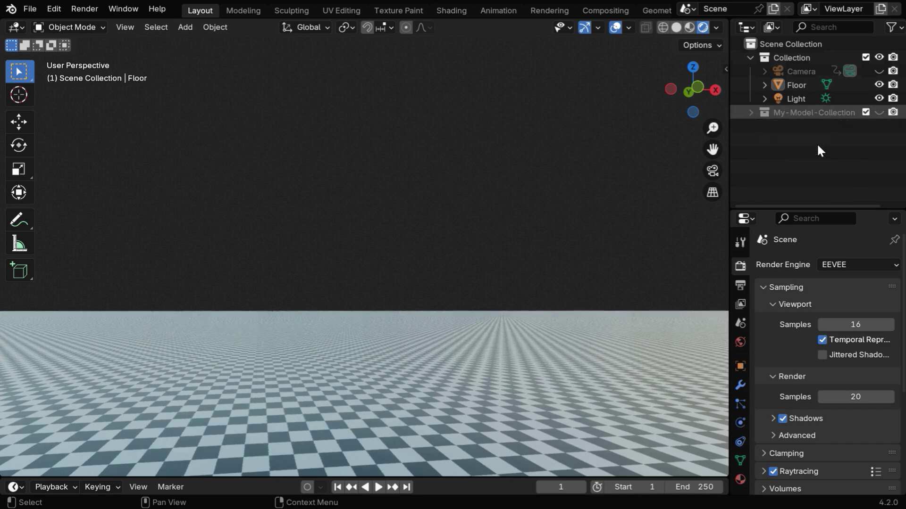
{"action": "left_click", "coordinate": [892, 112]}
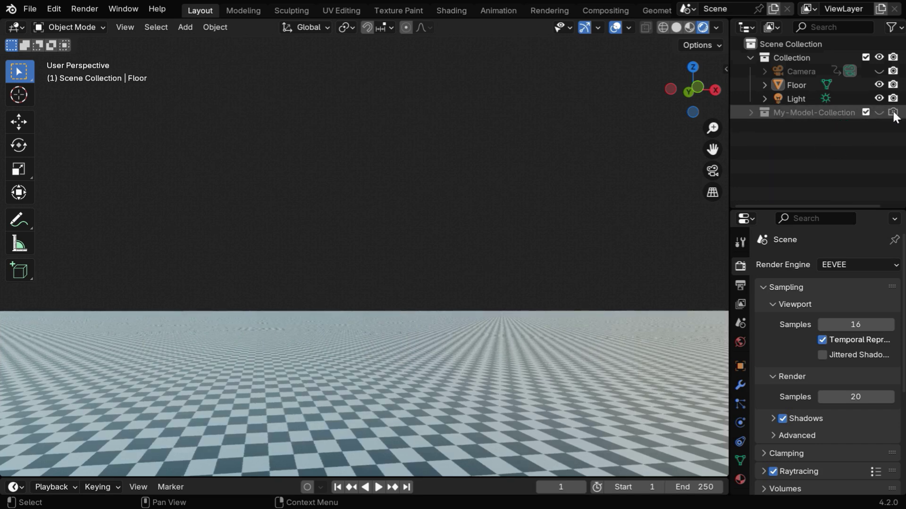
{"action": "left_click", "coordinate": [716, 169]}
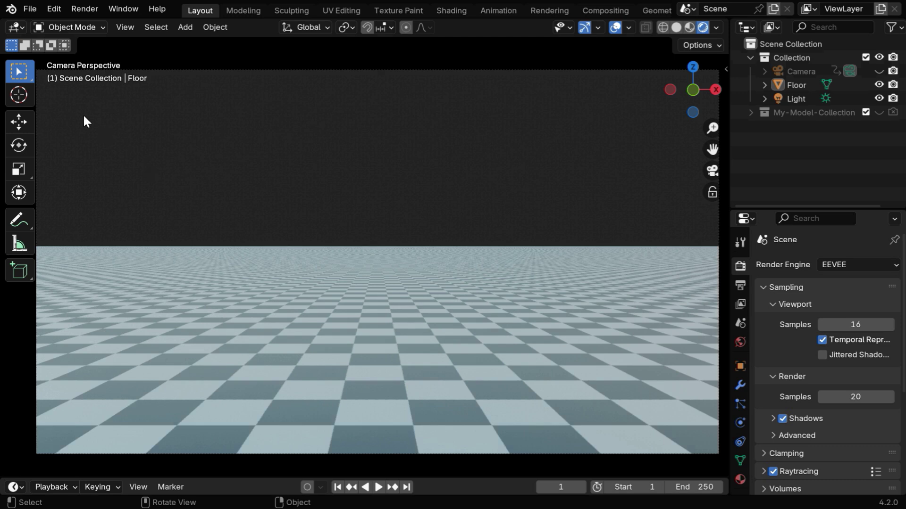
Show the script in the Text Editor and scroll to its model collection, Excel path and column settings
{"action": "left_click", "coordinate": [16, 28]}
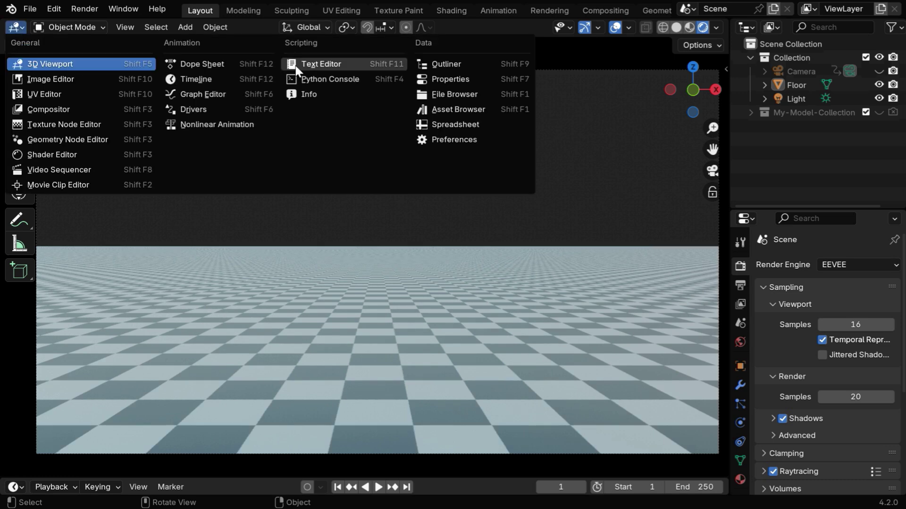
{"action": "left_click", "coordinate": [318, 62]}
{"action": "scroll", "coordinate": [322, 255], "scroll_direction": "down", "scroll_amount": 2}
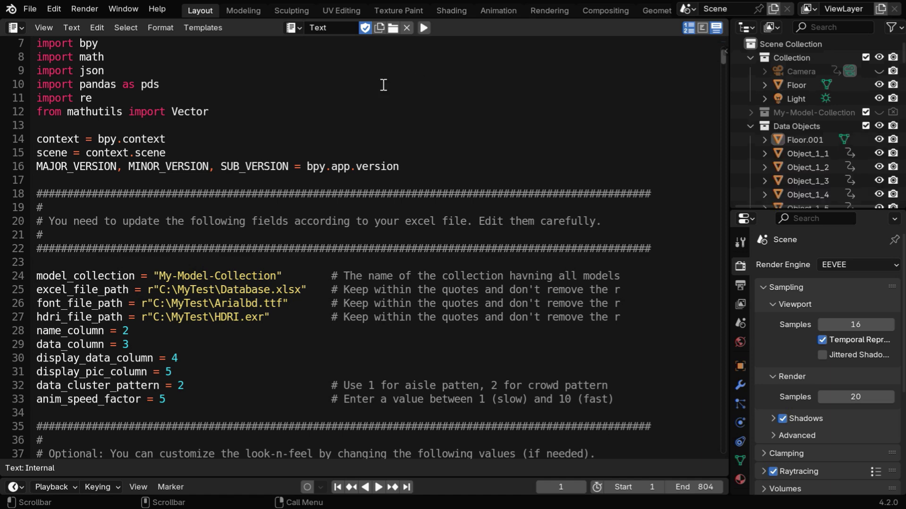
{"action": "left_click", "coordinate": [18, 29]}
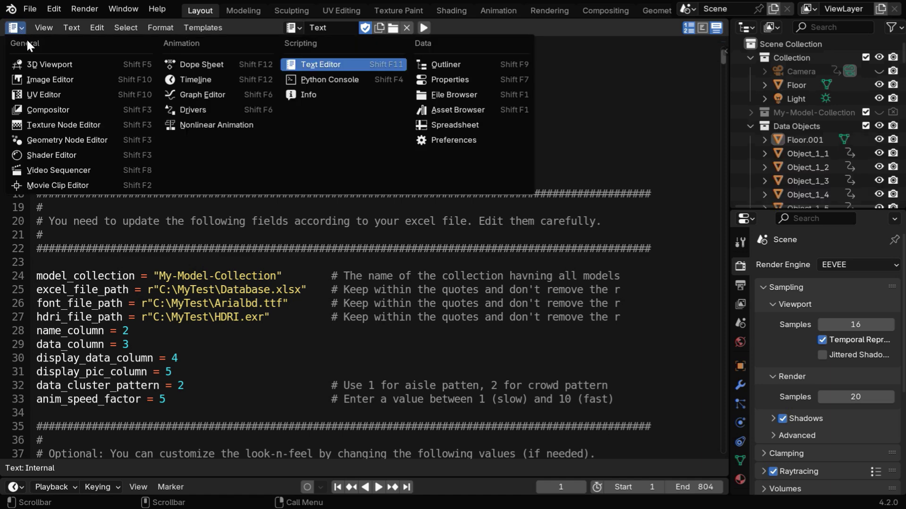
Switch the area back to the 3D Viewport showing the six soldier models
{"action": "left_click", "coordinate": [43, 64]}
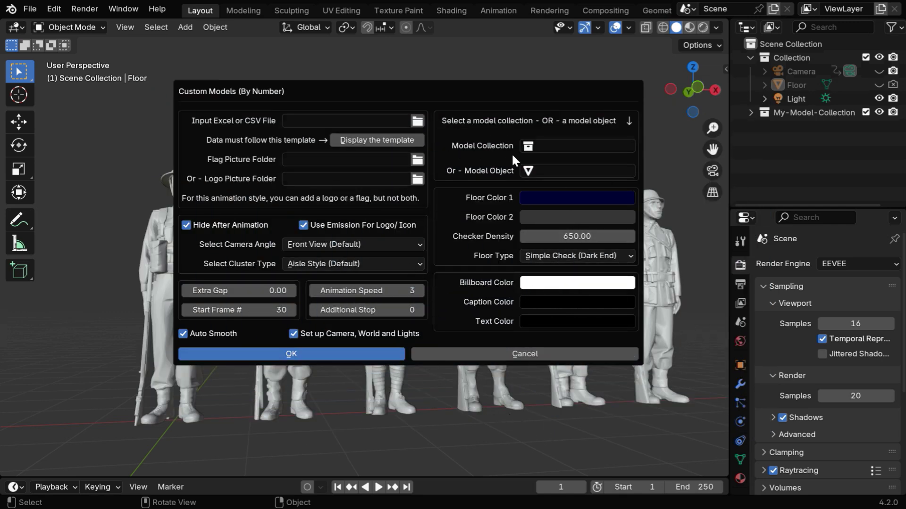
Cancel the Custom Models dialog and hide My-Model-Collection in the viewport and renders
{"action": "left_click", "coordinate": [537, 406]}
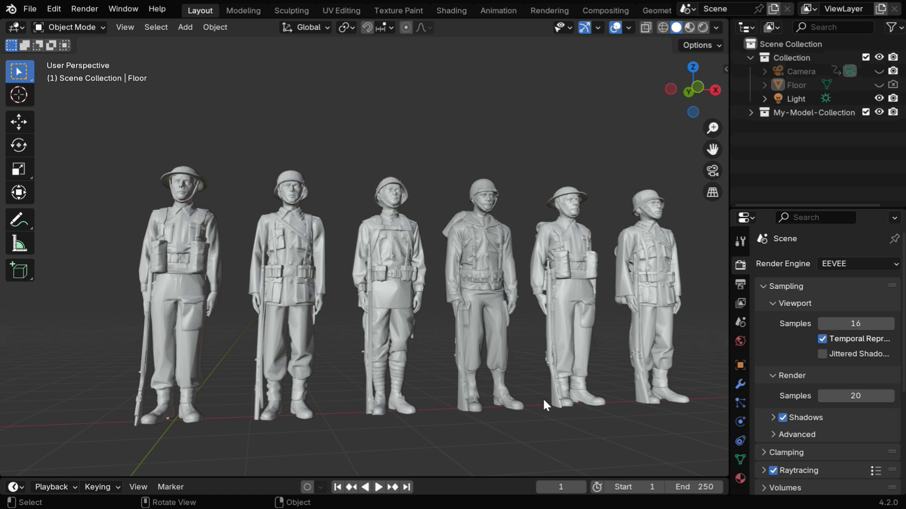
{"action": "left_click", "coordinate": [878, 112]}
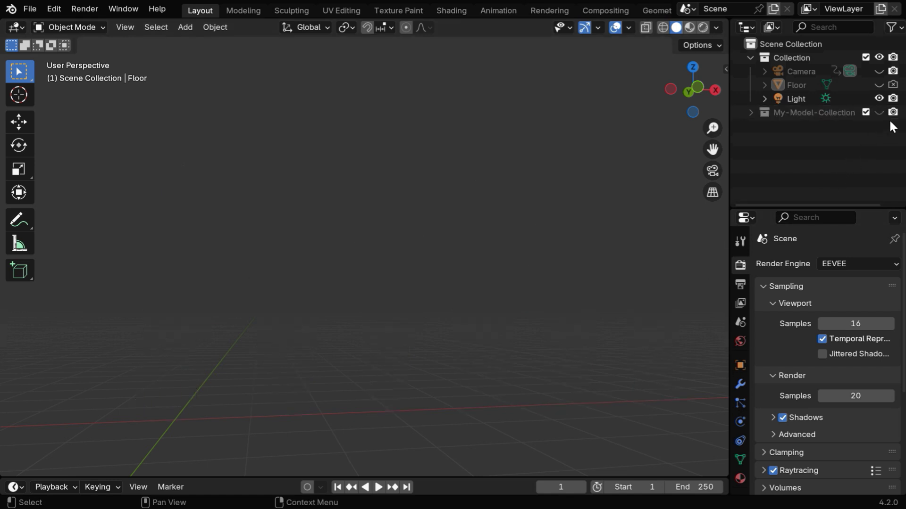
{"action": "left_click", "coordinate": [893, 112]}
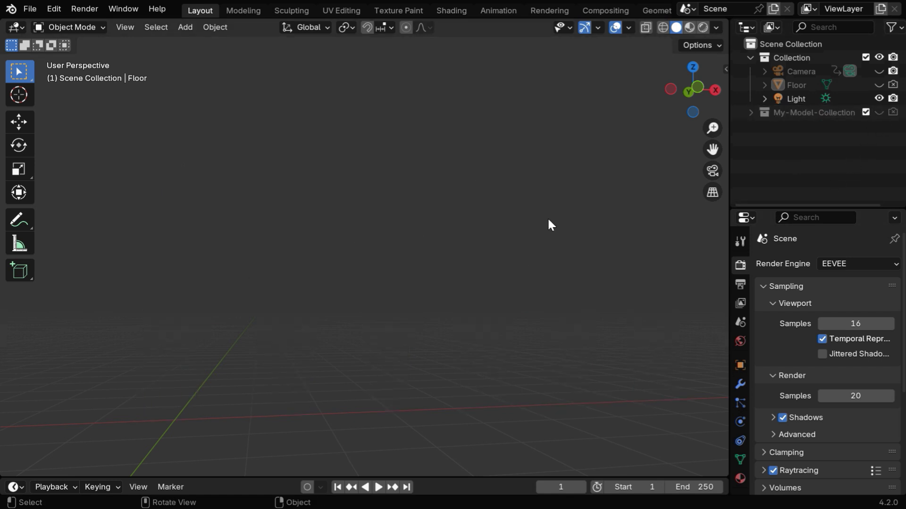
Show the Object > 5 Min Blender > Data Comparison (Eevee) animation styles list
{"action": "left_click", "coordinate": [217, 27]}
{"action": "mouse_move", "coordinate": [241, 42]}
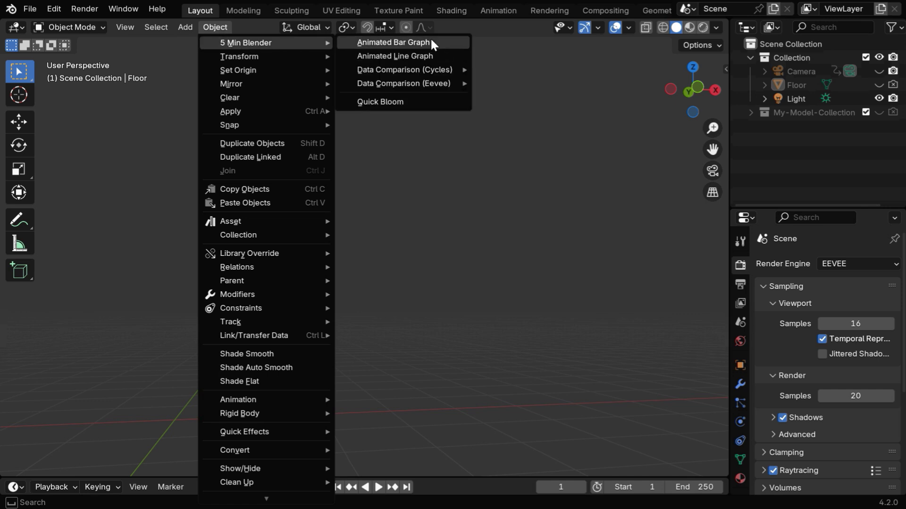
{"action": "mouse_move", "coordinate": [434, 70]}
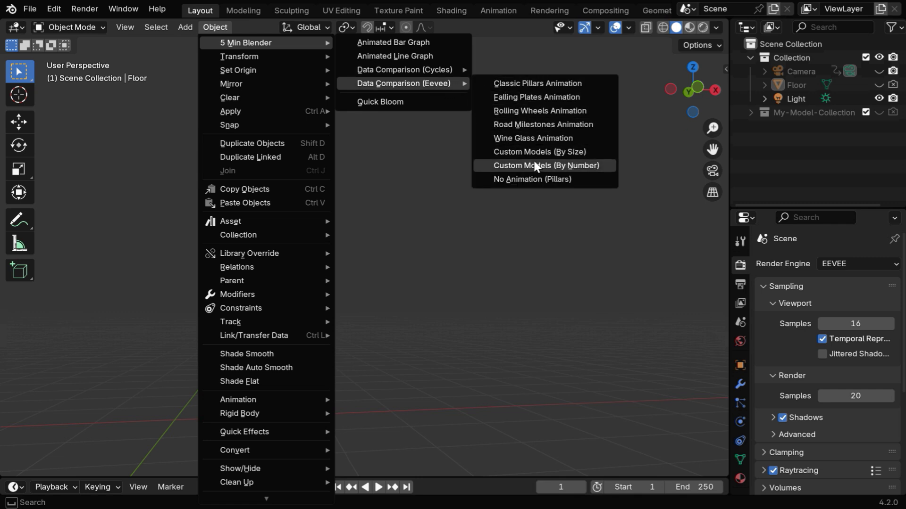
Open Custom Models (By Number) and set Desktop\Database.xlsx as its input file
{"action": "left_click", "coordinate": [585, 163]}
{"action": "left_click", "coordinate": [417, 121]}
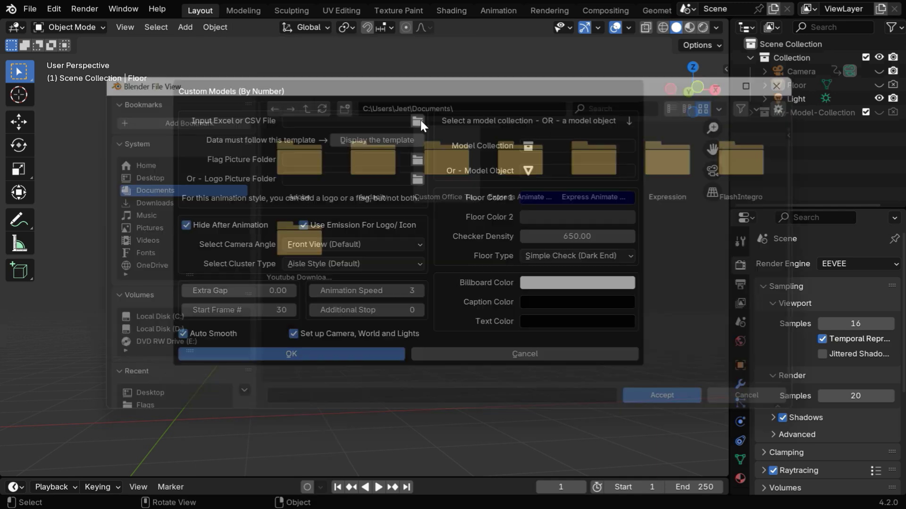
{"action": "left_click", "coordinate": [171, 174]}
{"action": "double_click", "coordinate": [450, 181]}
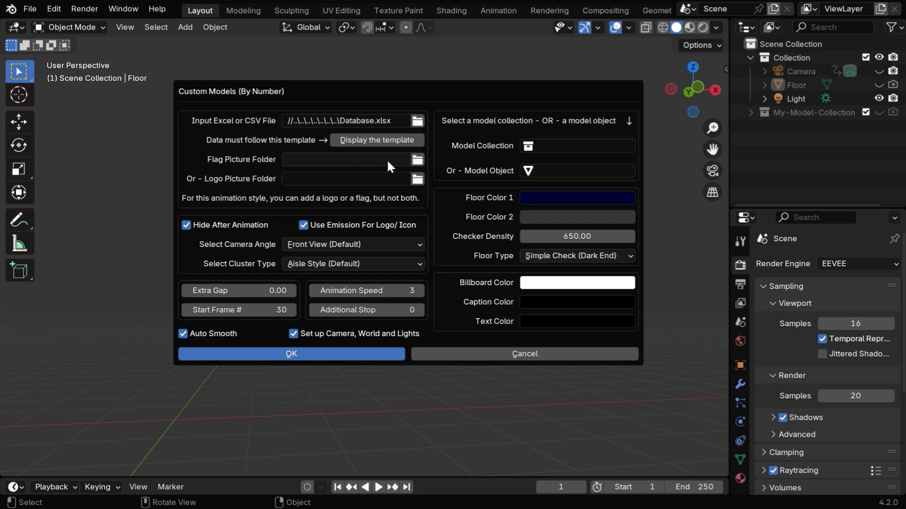
Set the Desktop\Flags folder as the flag picture folder
{"action": "left_click", "coordinate": [417, 160]}
{"action": "left_click", "coordinate": [174, 173]}
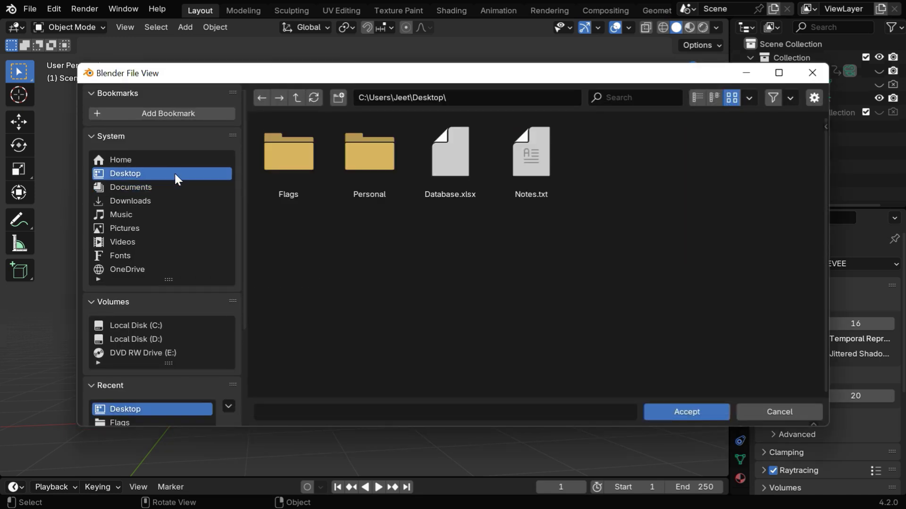
{"action": "double_click", "coordinate": [289, 184]}
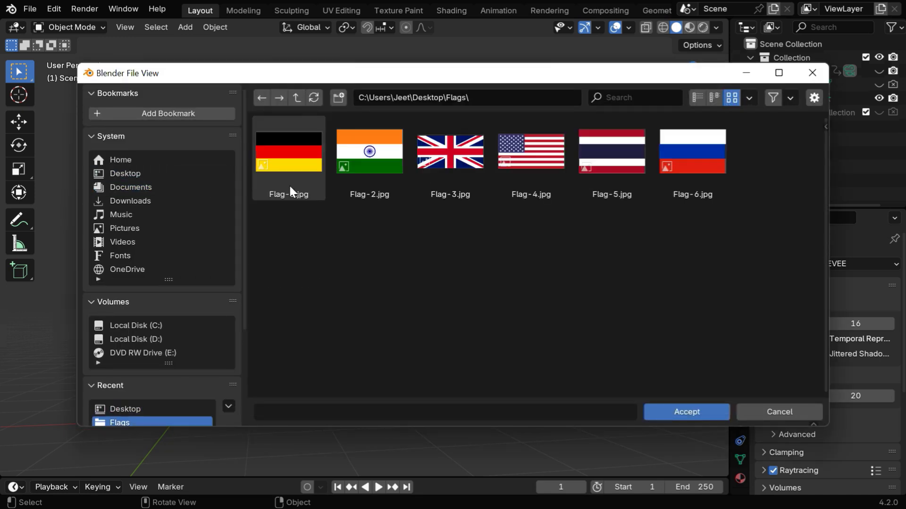
{"action": "left_click", "coordinate": [659, 413]}
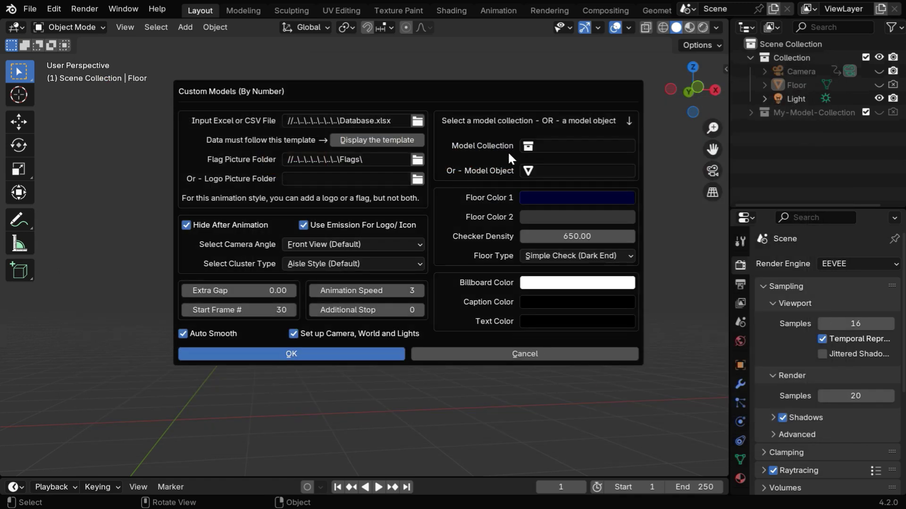
Use My-Model-Collection with a dark green Floor Color 1, checker density 2000, and Multi-Shades floor
{"action": "left_click", "coordinate": [525, 146]}
{"action": "left_click", "coordinate": [547, 180]}
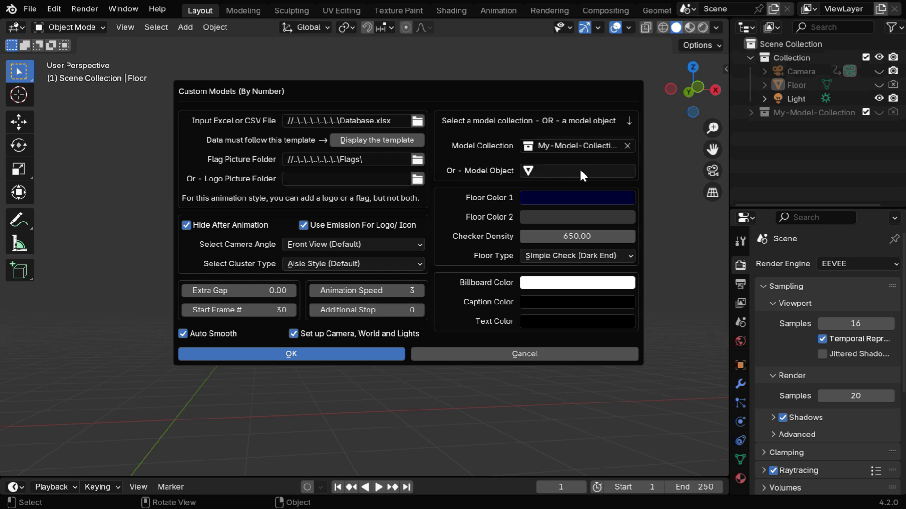
{"action": "left_click", "coordinate": [580, 200]}
{"action": "left_click", "coordinate": [553, 234]}
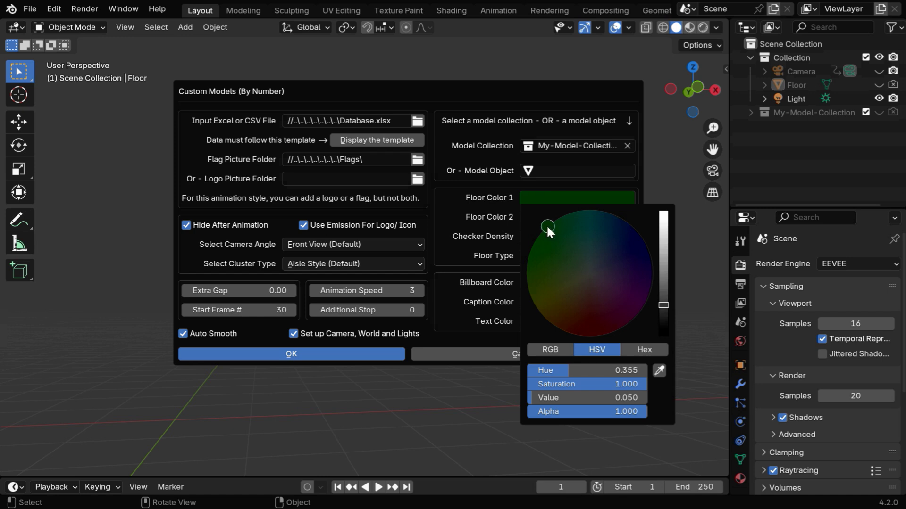
{"action": "left_click", "coordinate": [588, 237]}
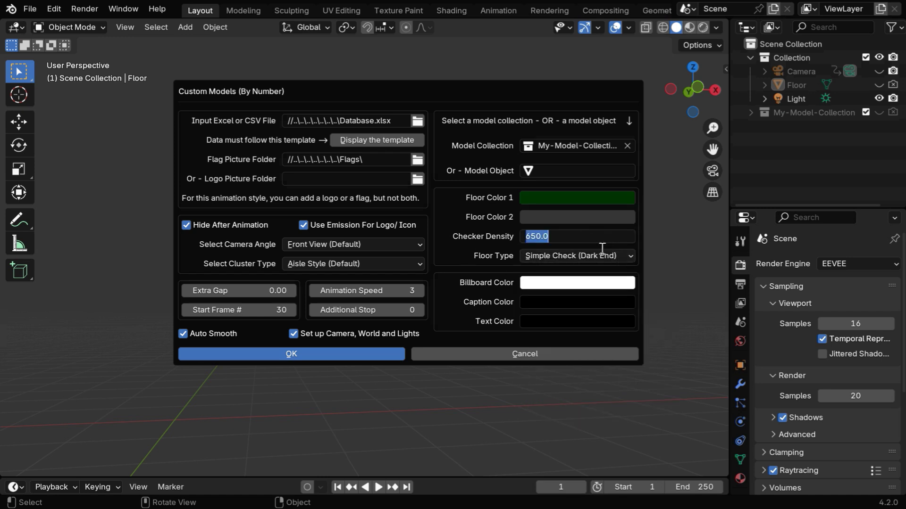
{"action": "type", "text": "2000"}
{"action": "key", "text": "Return"}
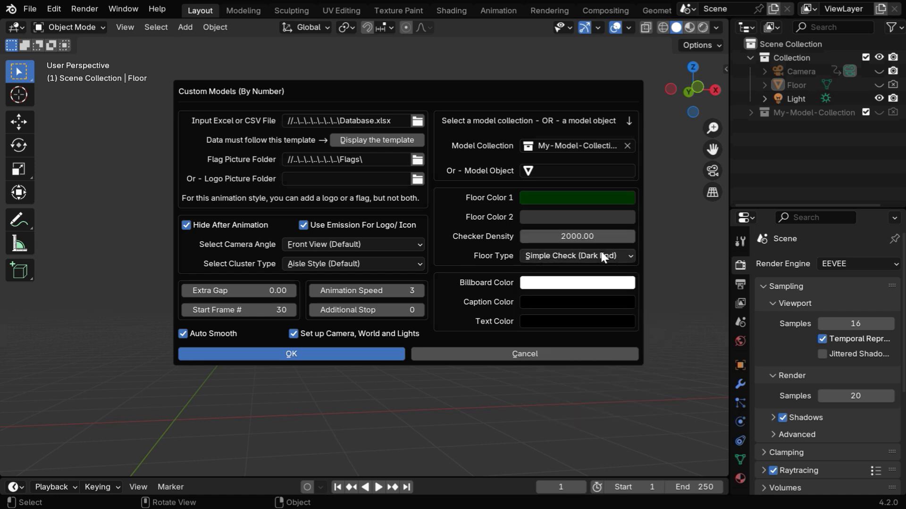
{"action": "left_click", "coordinate": [600, 251]}
{"action": "left_click", "coordinate": [573, 302]}
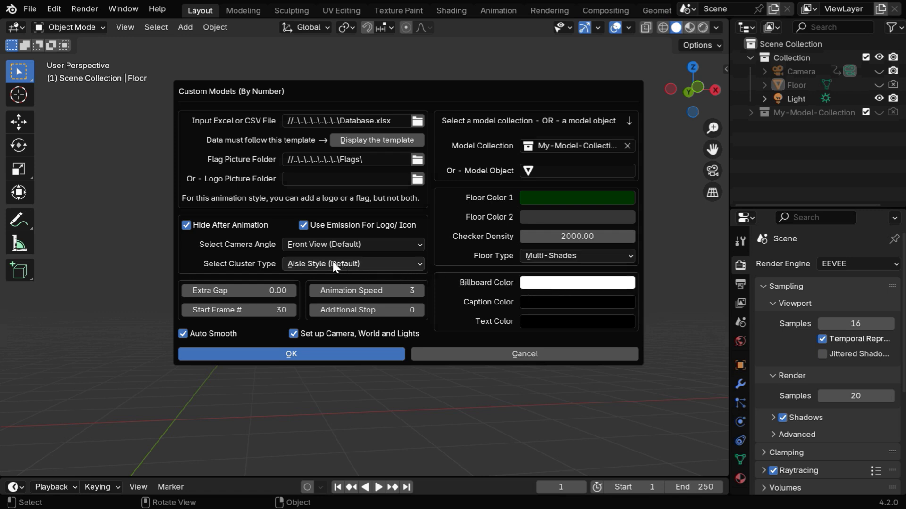
Keep the Front View camera, switch clusters to Crowd Style, and raise animation speed to 5
{"action": "left_click", "coordinate": [404, 243]}
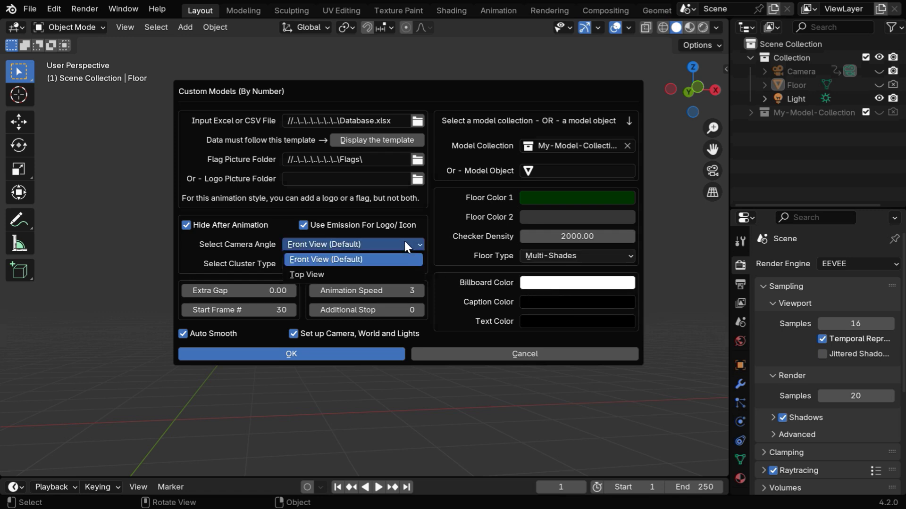
{"action": "left_click", "coordinate": [404, 243]}
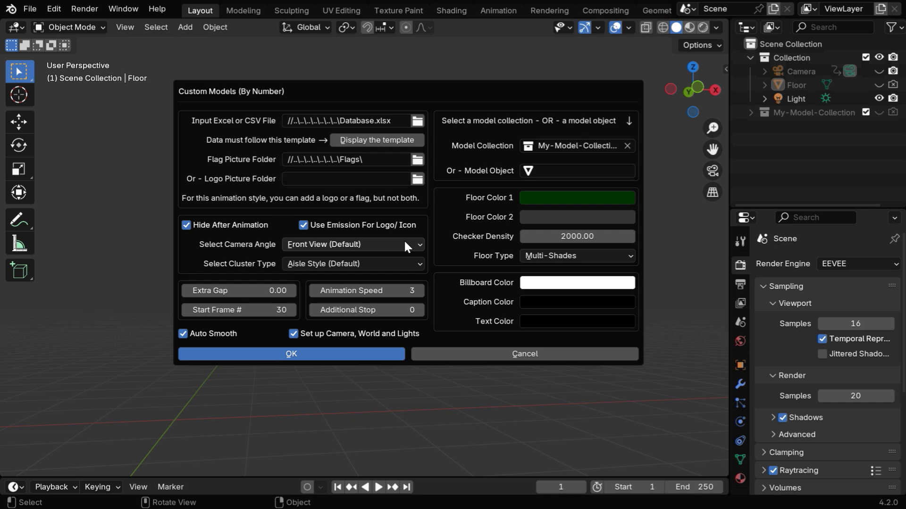
{"action": "left_click", "coordinate": [388, 259]}
{"action": "left_click", "coordinate": [362, 289]}
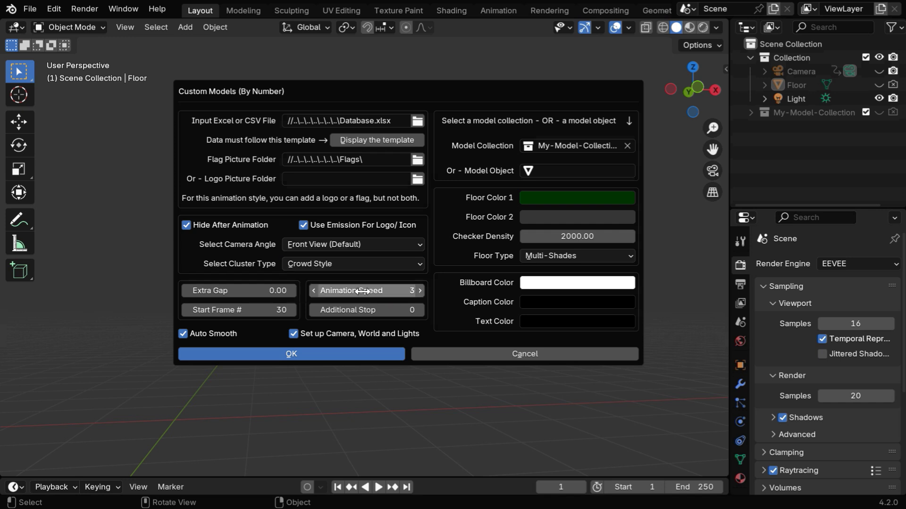
{"action": "left_click", "coordinate": [420, 290]}
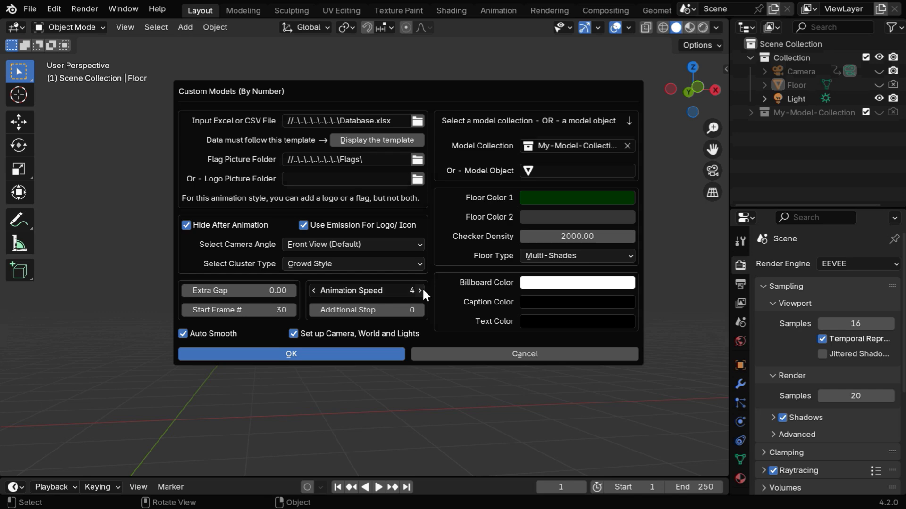
{"action": "left_click", "coordinate": [420, 290]}
Build the soldier crowd scene with the add-on and skip baking the flag physics
{"action": "left_click", "coordinate": [376, 352]}
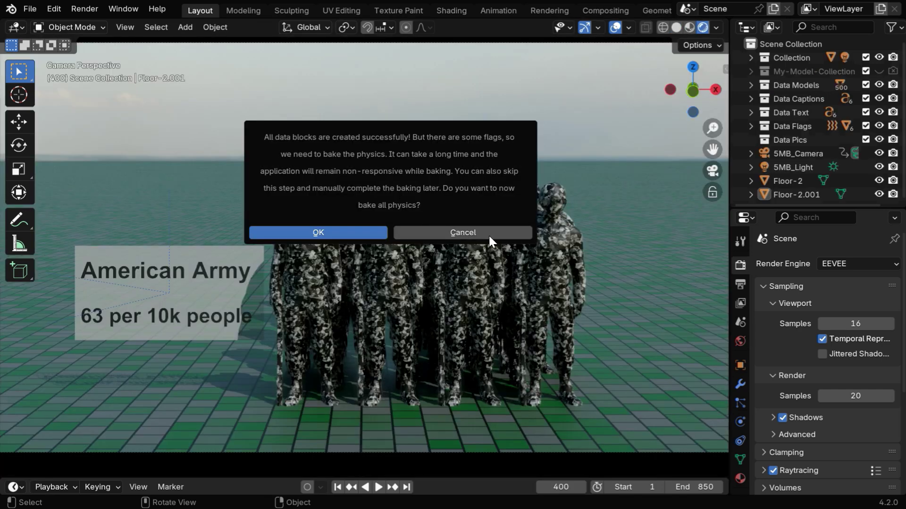
{"action": "left_click", "coordinate": [488, 234]}
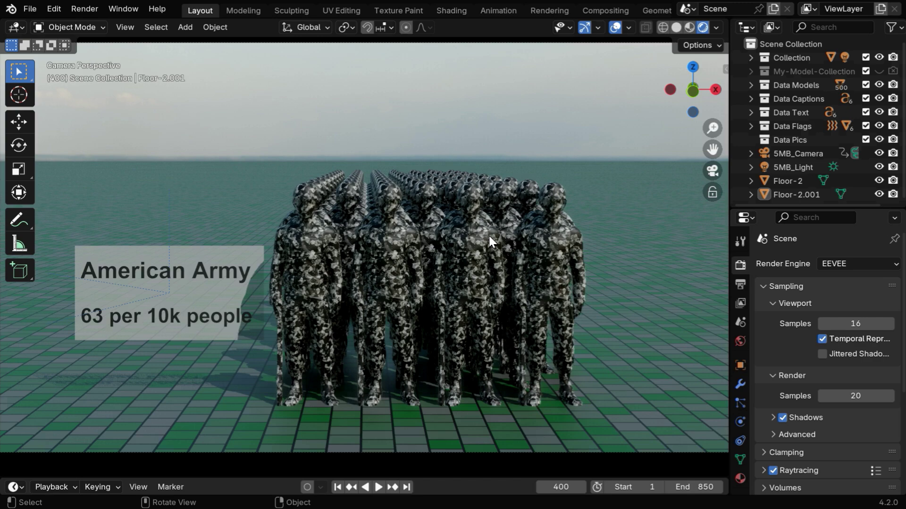